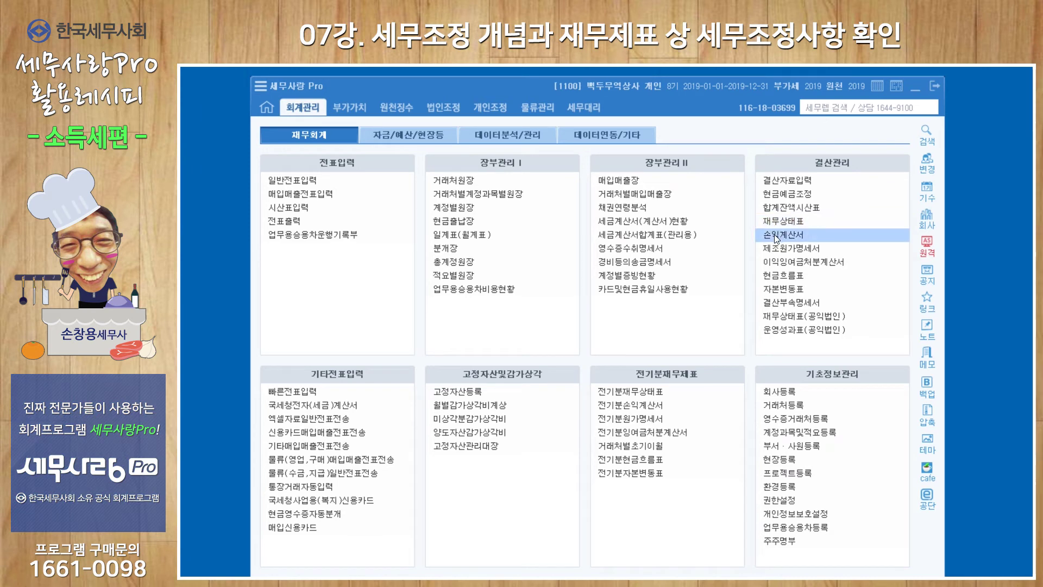
Open the income statement (손익계산서) for December 2019 and go to its non-operating income and expense items
click(774, 234)
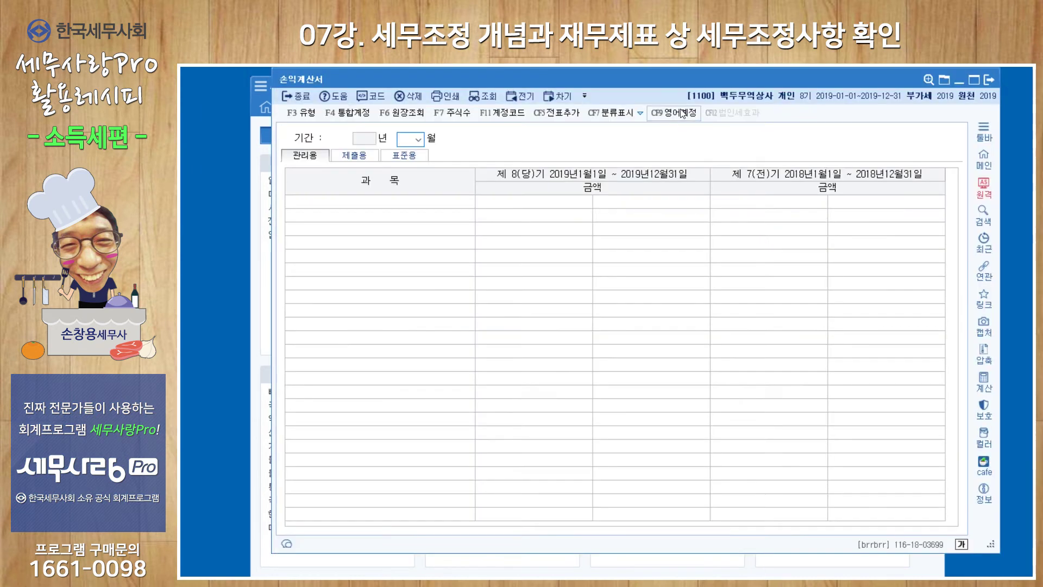
key(Return)
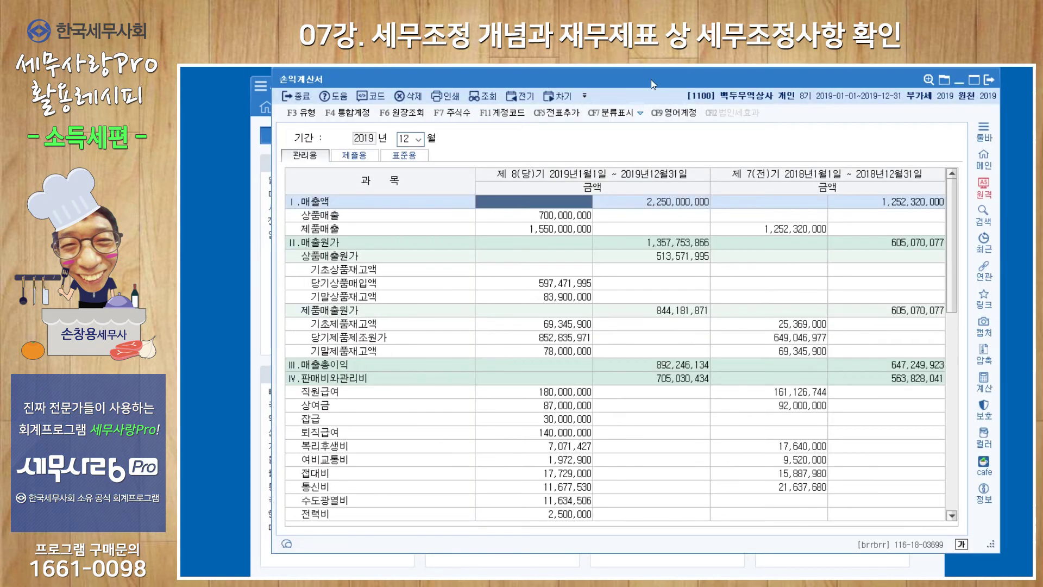
scroll(543, 250, down, 5)
scroll(546, 262, down, 1)
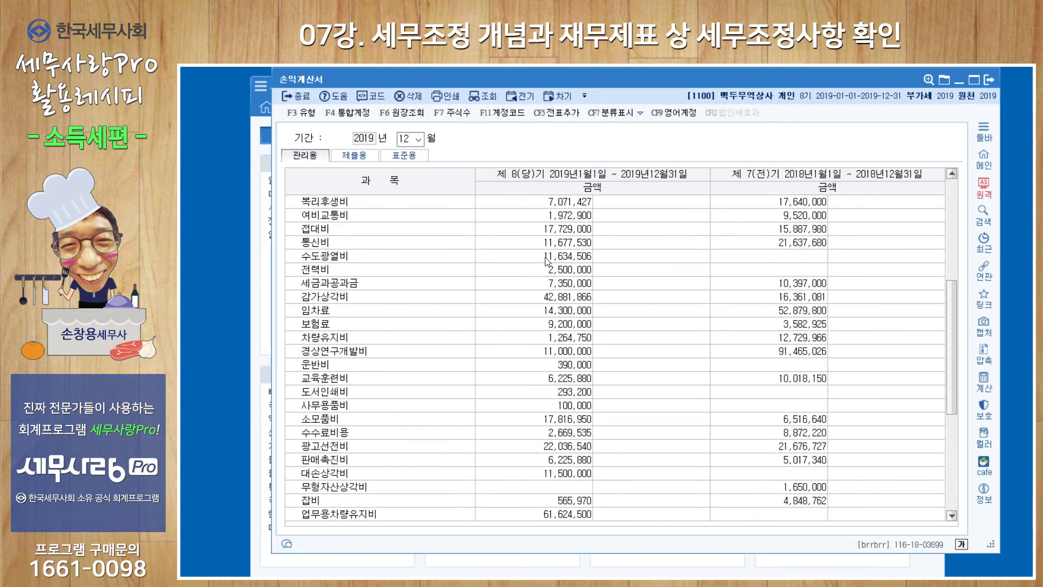
scroll(547, 262, down, 5)
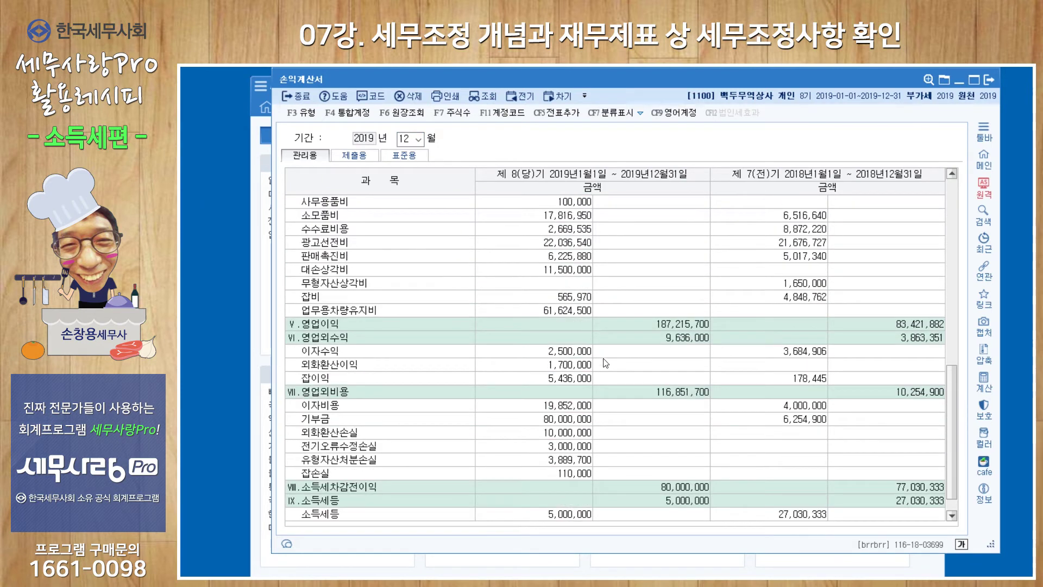
Examine the current-year amounts of 이자수익, 외화환산이익, 외화환산손실, 유형자산처분손실, 잡손실 and 소득세등 in the income statement
click(566, 352)
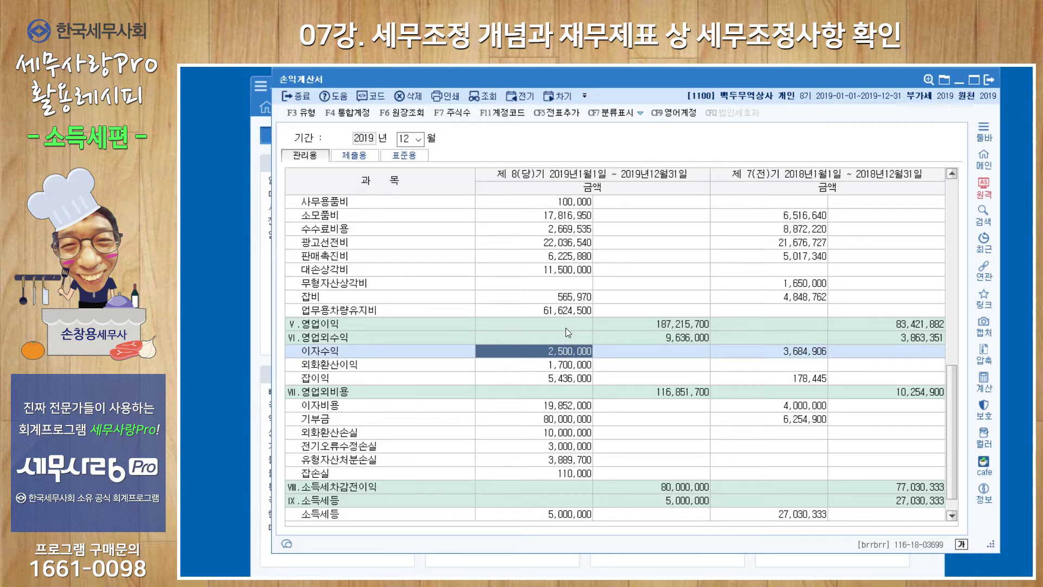
click(566, 366)
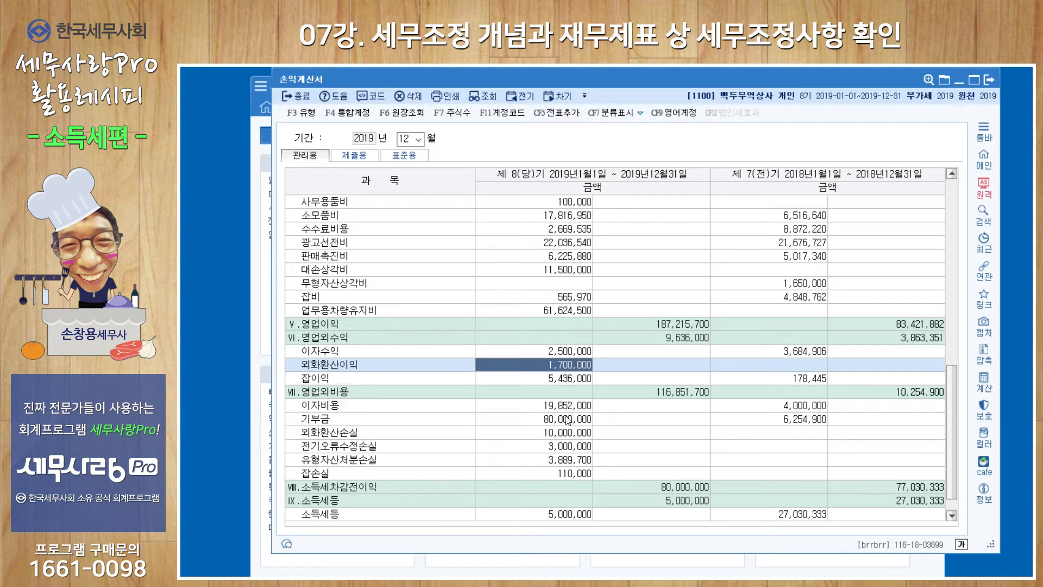
click(568, 437)
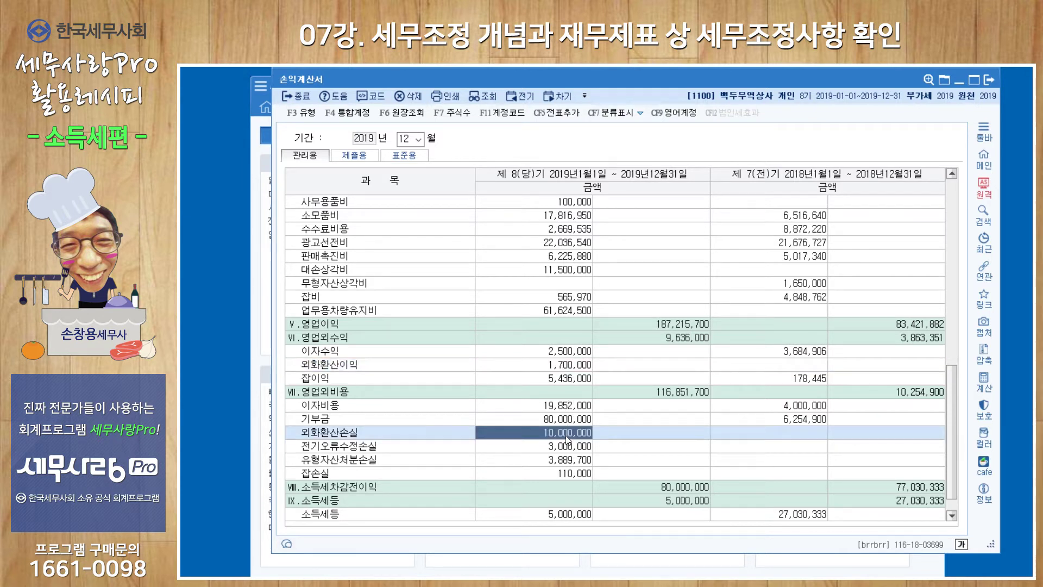
click(564, 461)
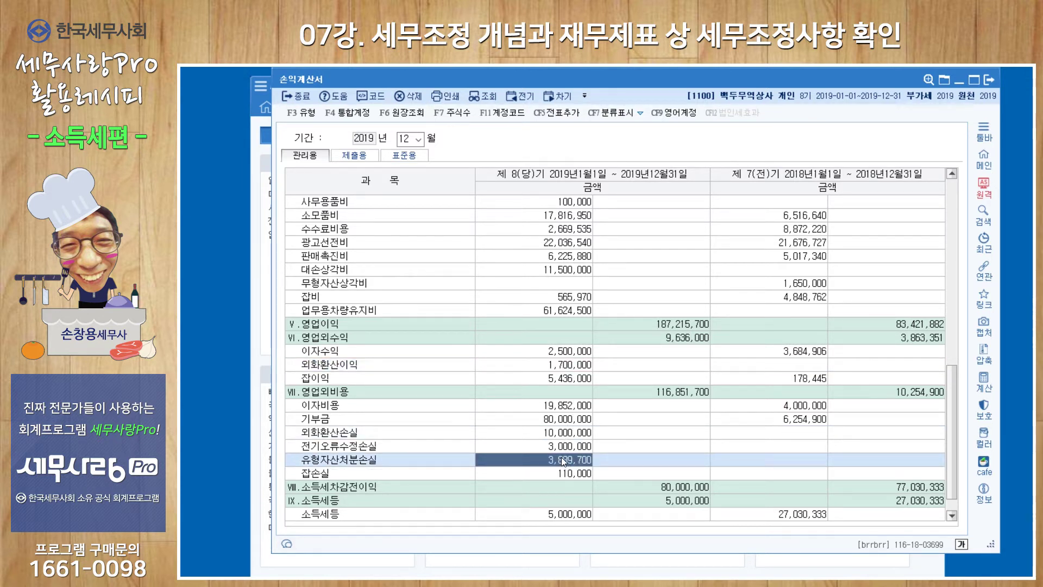
click(562, 474)
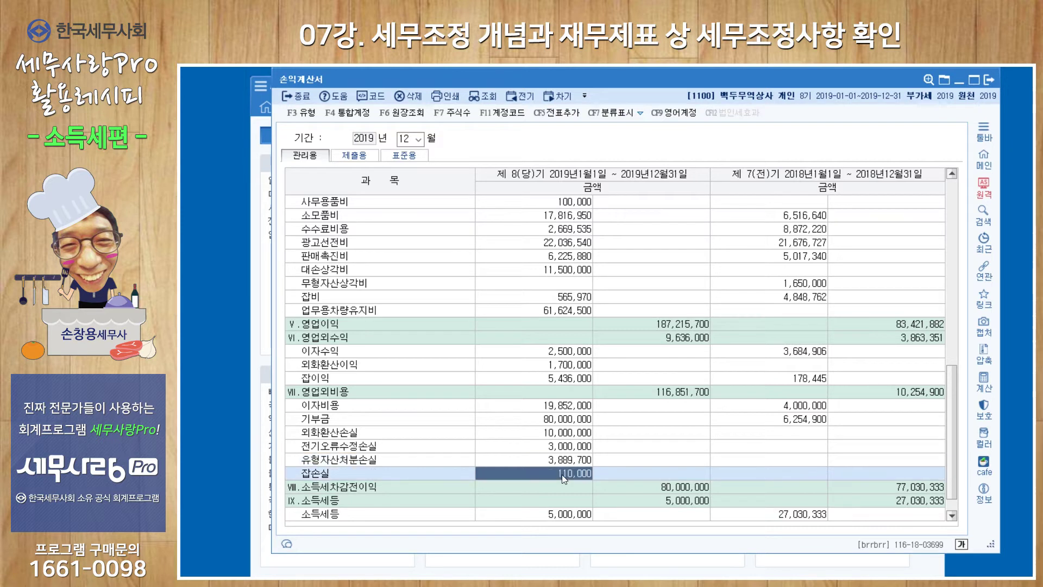
click(566, 521)
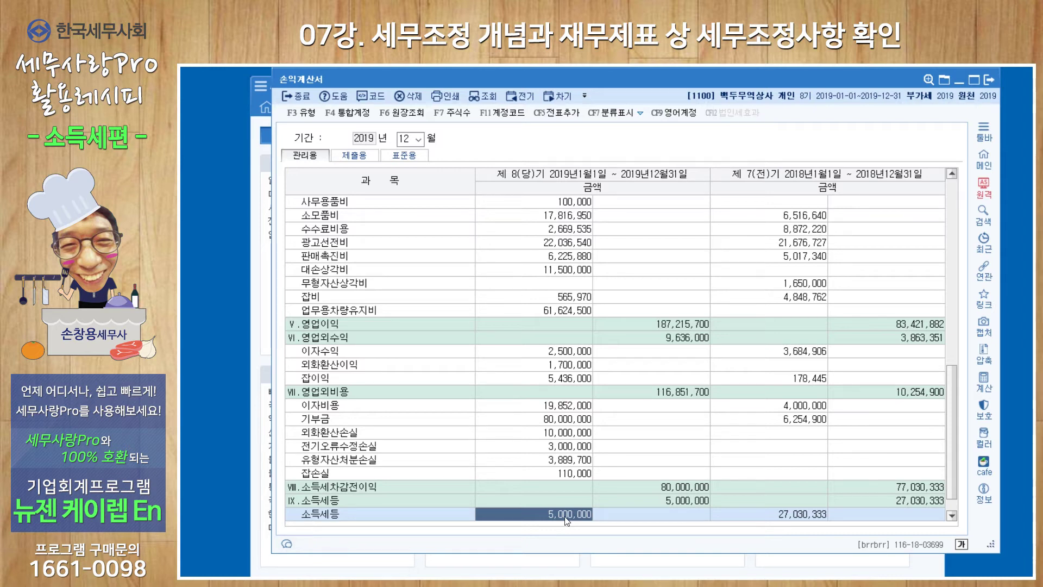
Open the individual tax adjustment report 소득금액조정합계표및명세서 and review the explanations for 소득세등 and 이자수익
click(543, 565)
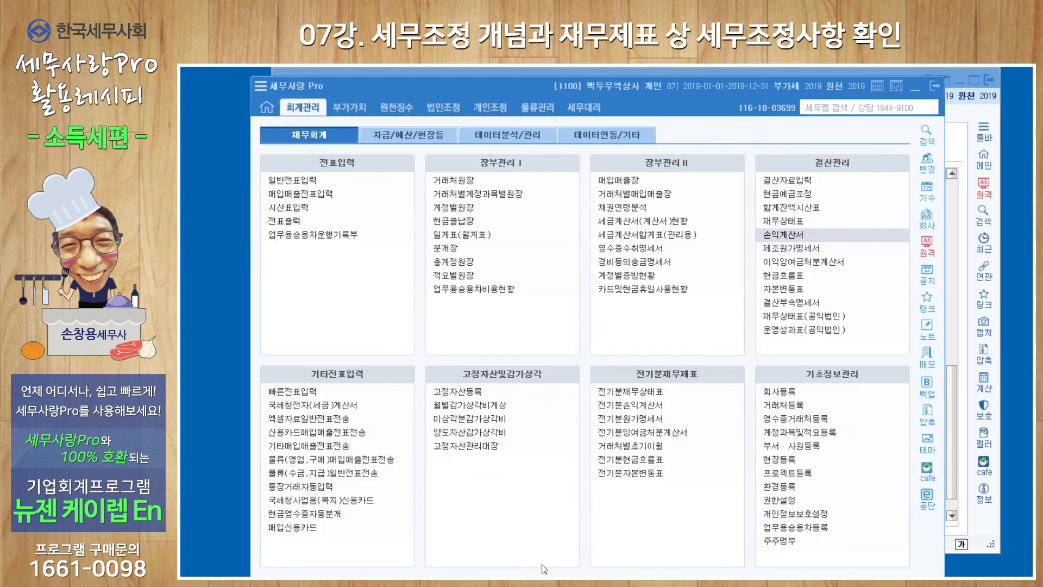
click(490, 107)
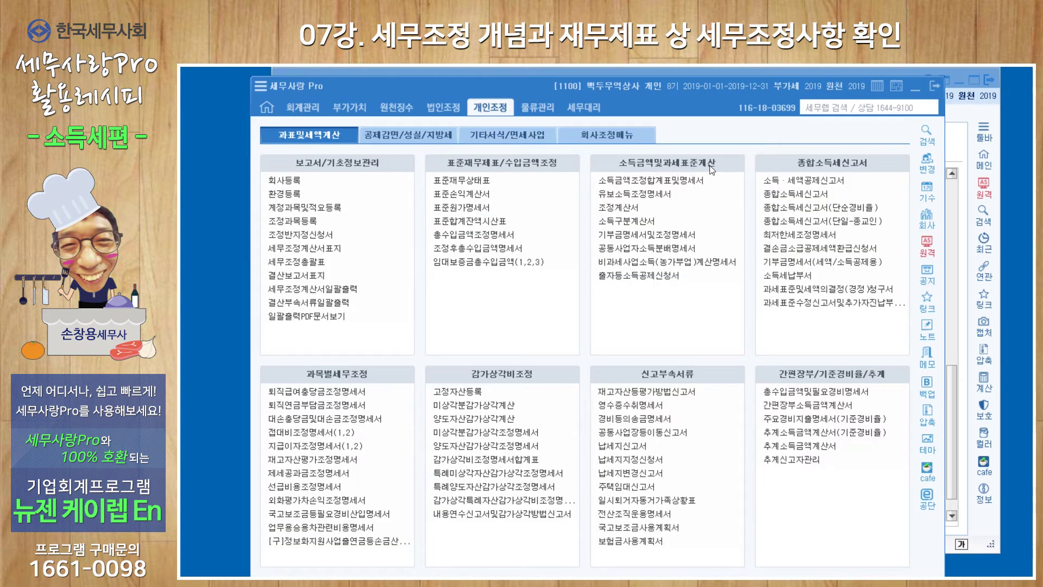
click(666, 184)
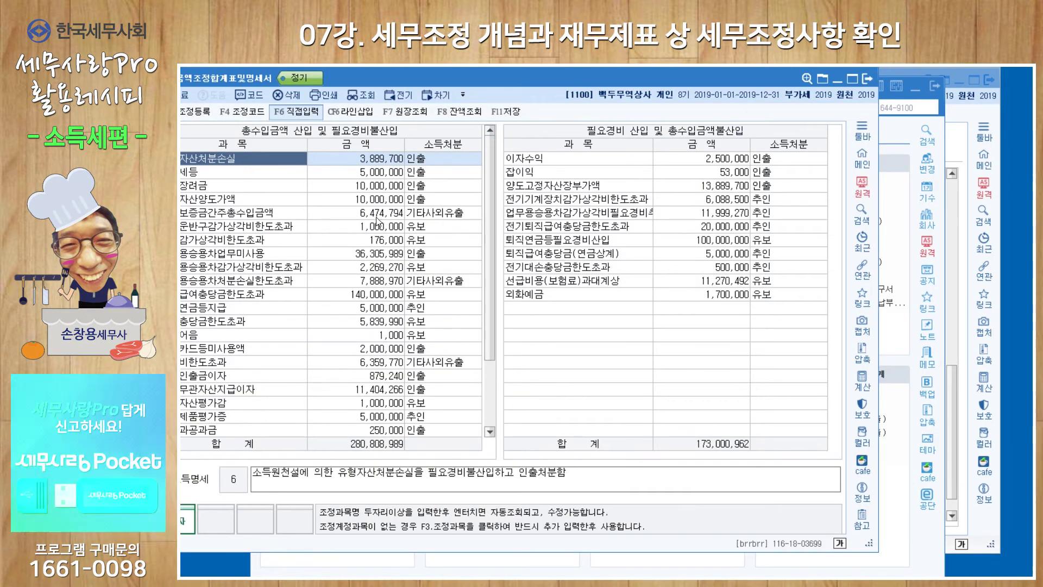
key(Down)
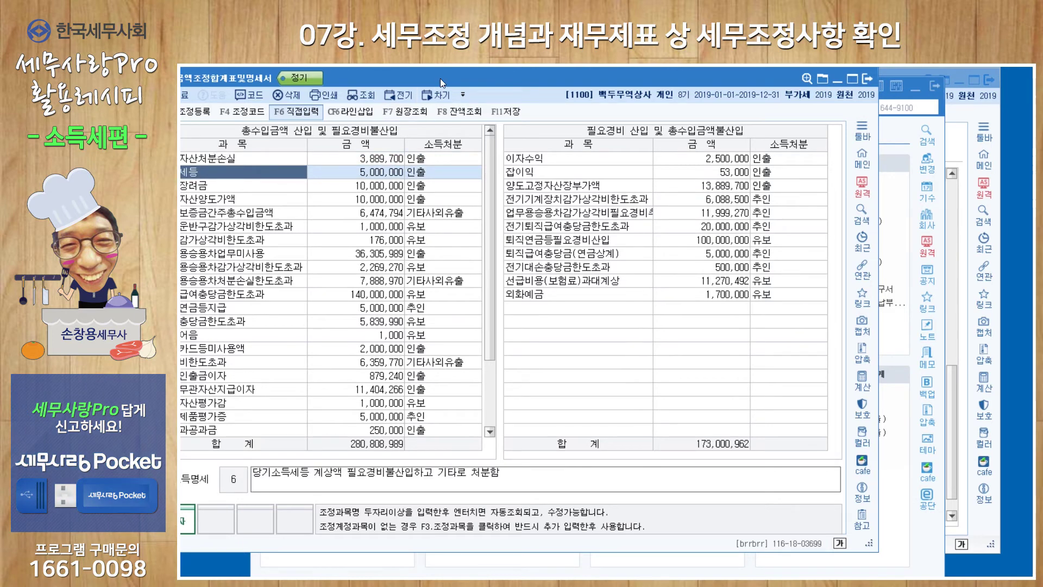
drag(440, 78, 501, 79)
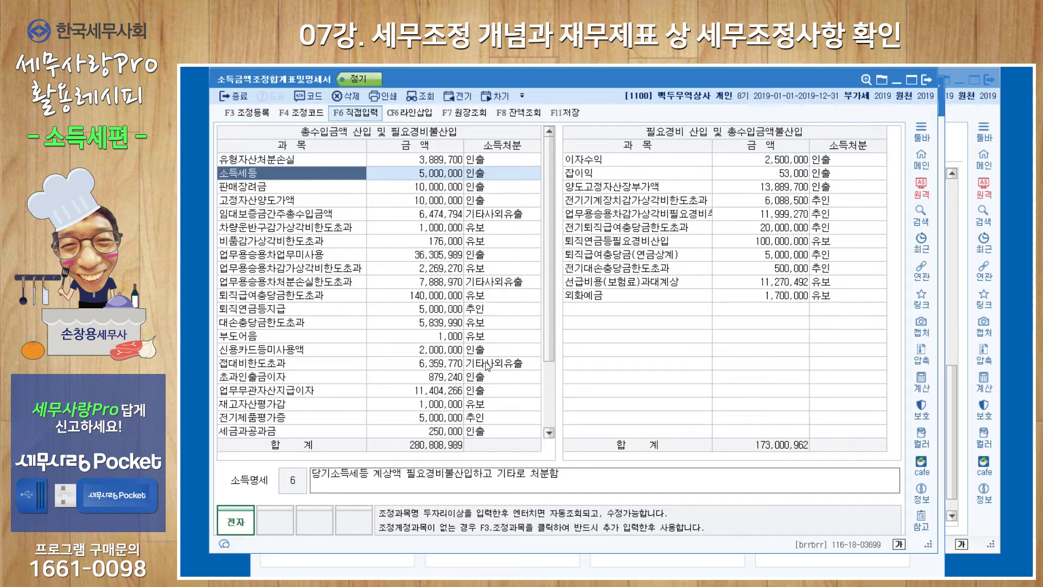
click(621, 159)
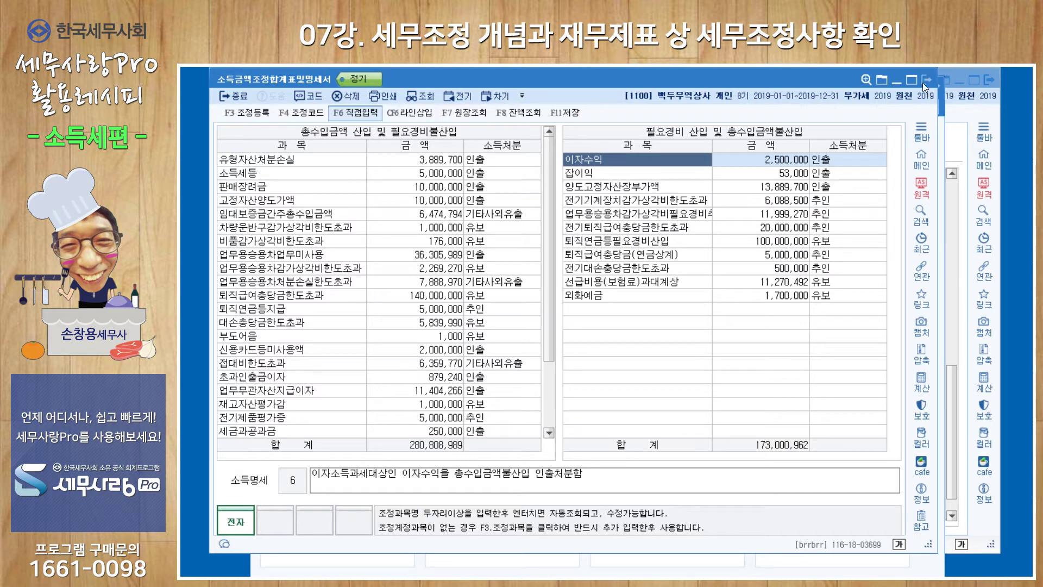
From the income statement, open the 유형자산처분손실 ledger and bring up the voucher of the 12-26 차량매각 entry
click(959, 122)
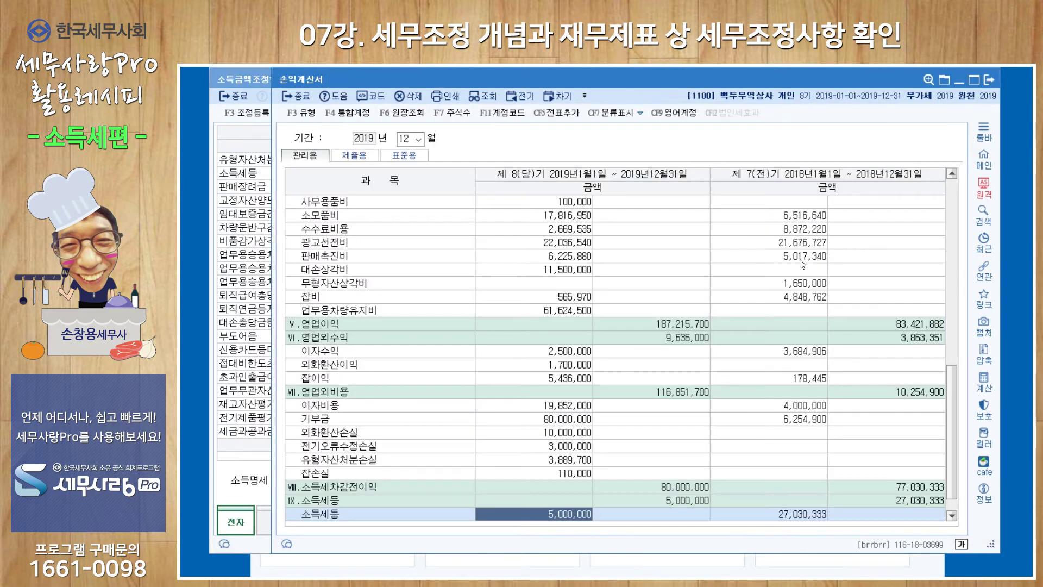
click(557, 461)
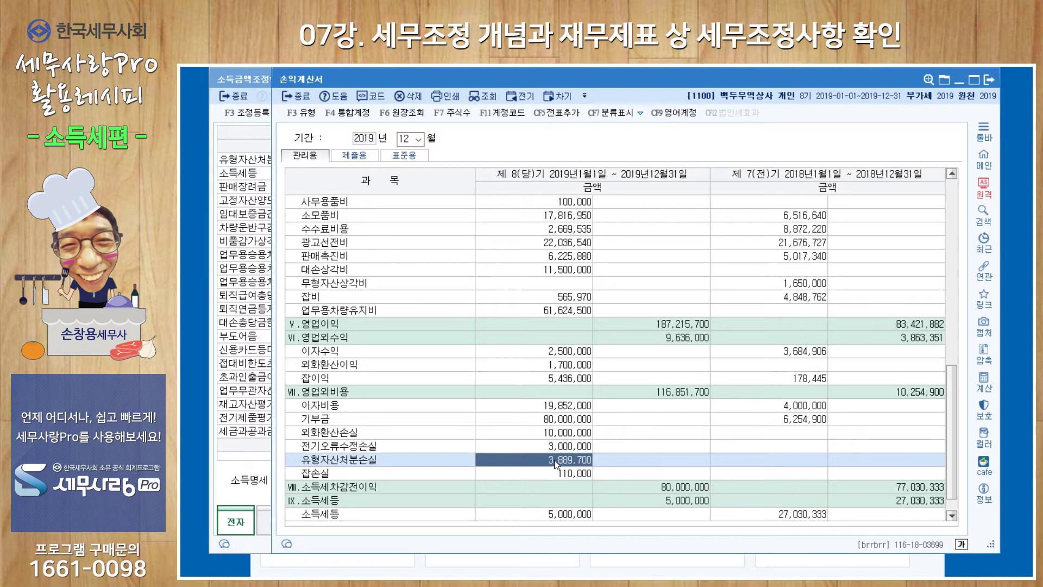
double_click(556, 461)
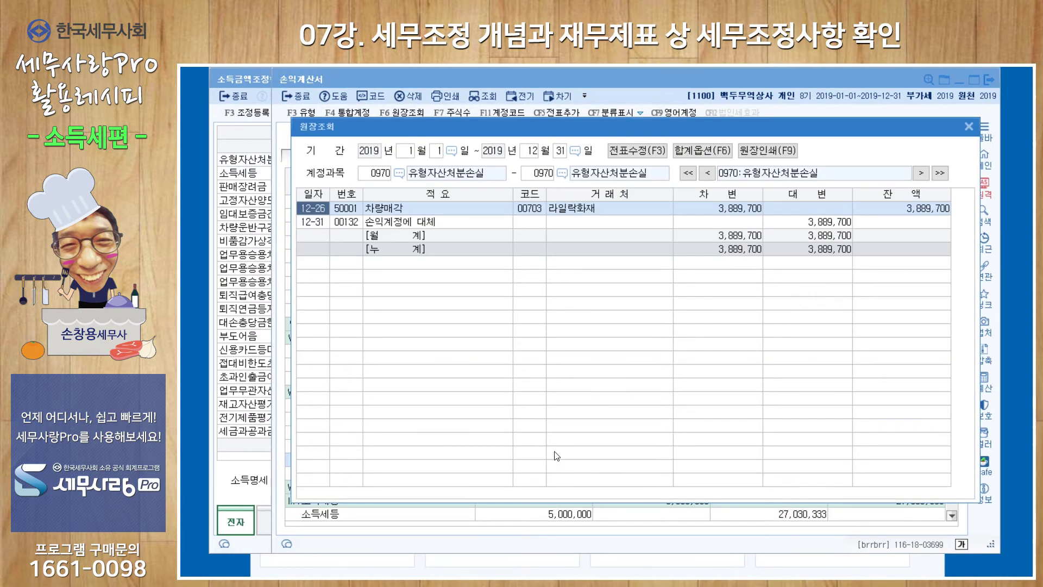
double_click(570, 210)
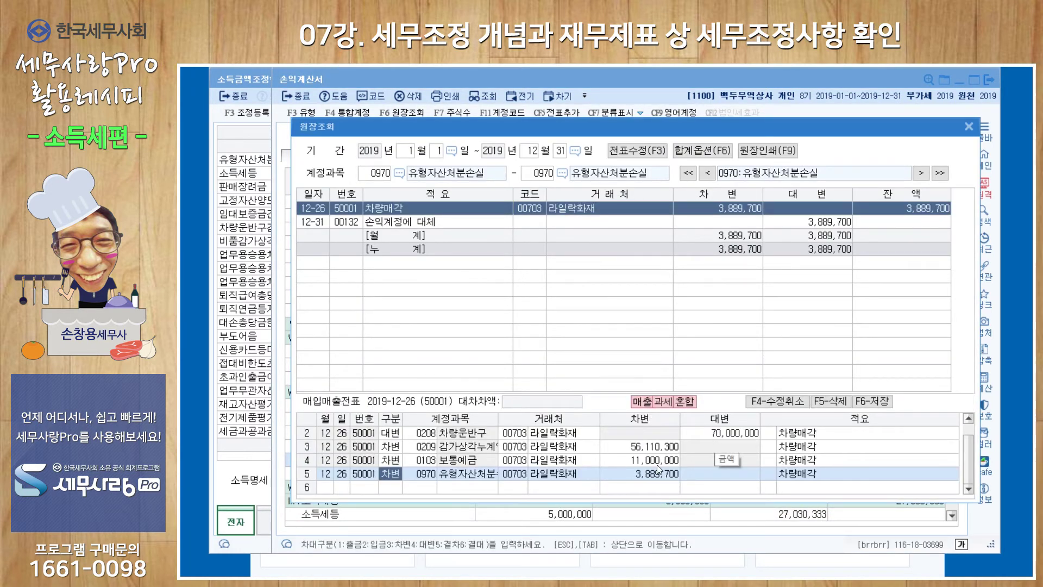
Examine the vehicle sale voucher's lines, including 보통예금 and 유형자산처분손실, and close the ledger lookup
click(652, 465)
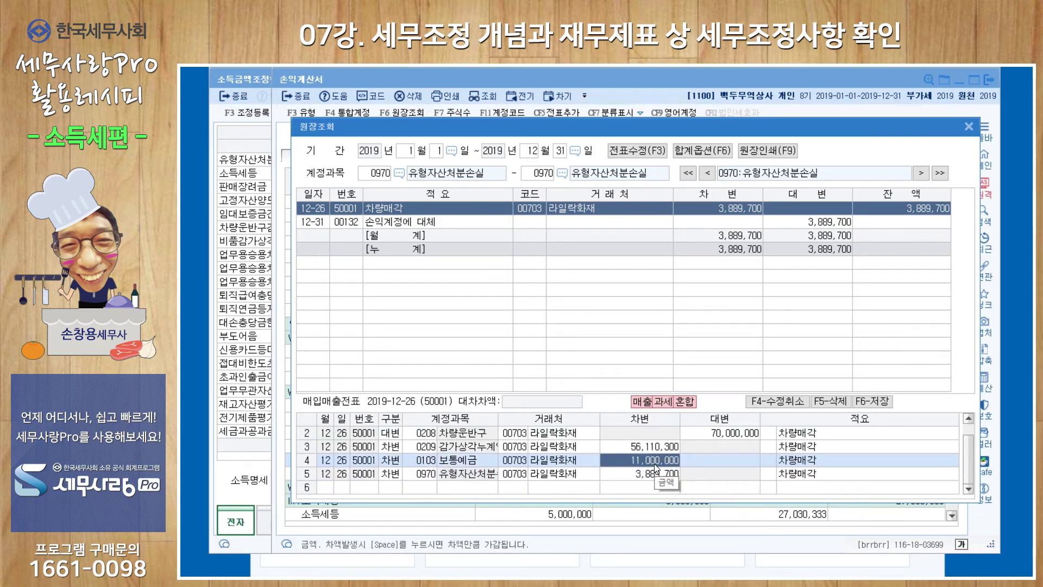
scroll(652, 467, up, 1)
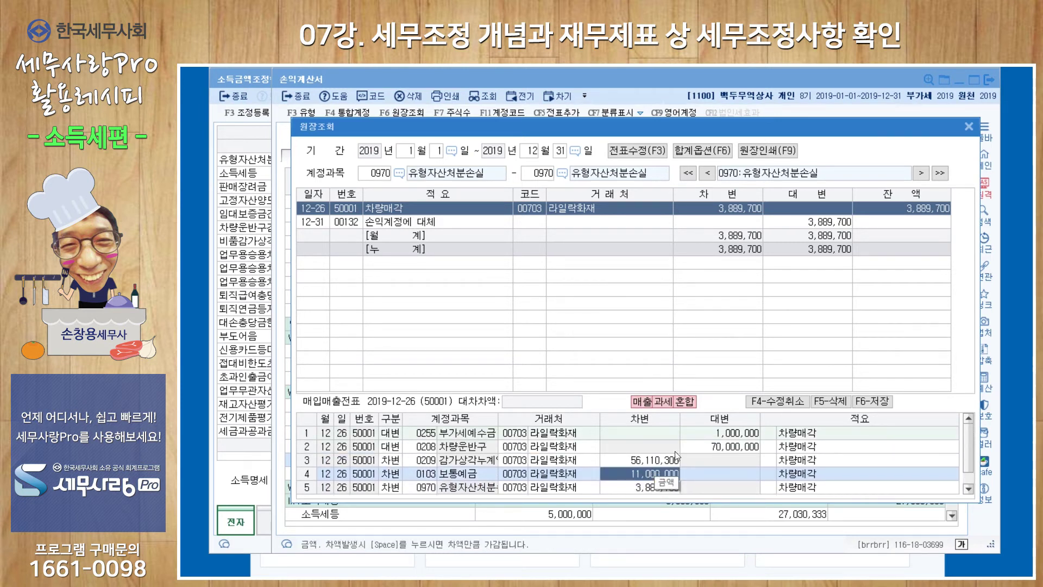
click(654, 484)
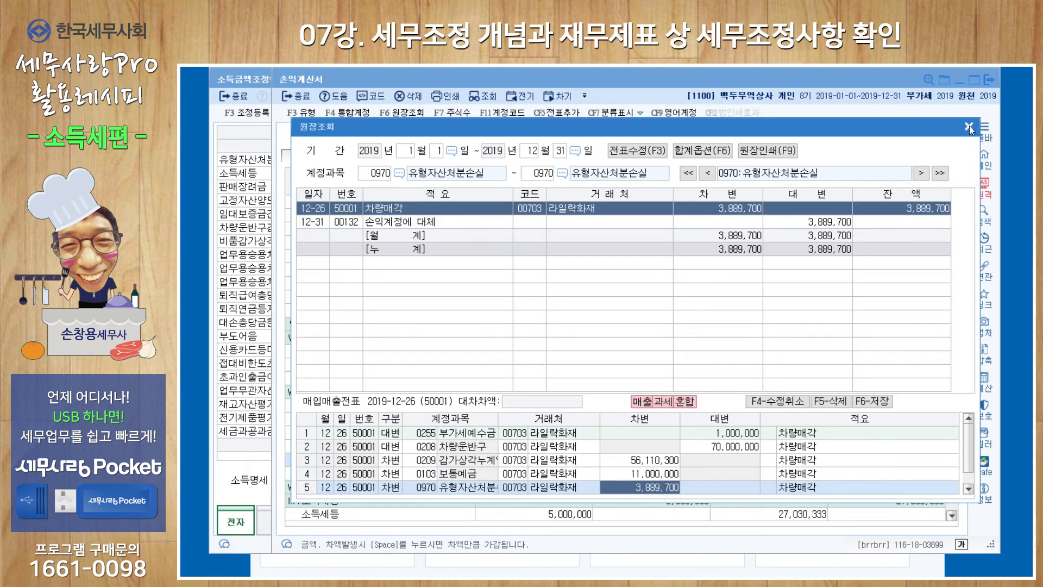
key(Escape)
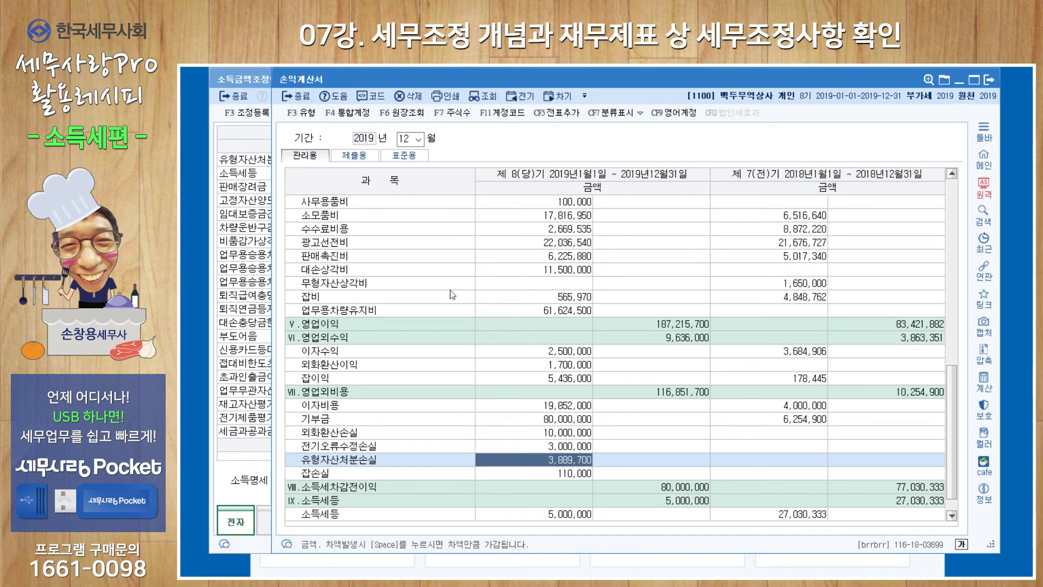
Review the explanations for 양도고정자산장부가액, 유형자산처분손실 and 잡이익 in the income adjustment summary, and close both reports
click(228, 465)
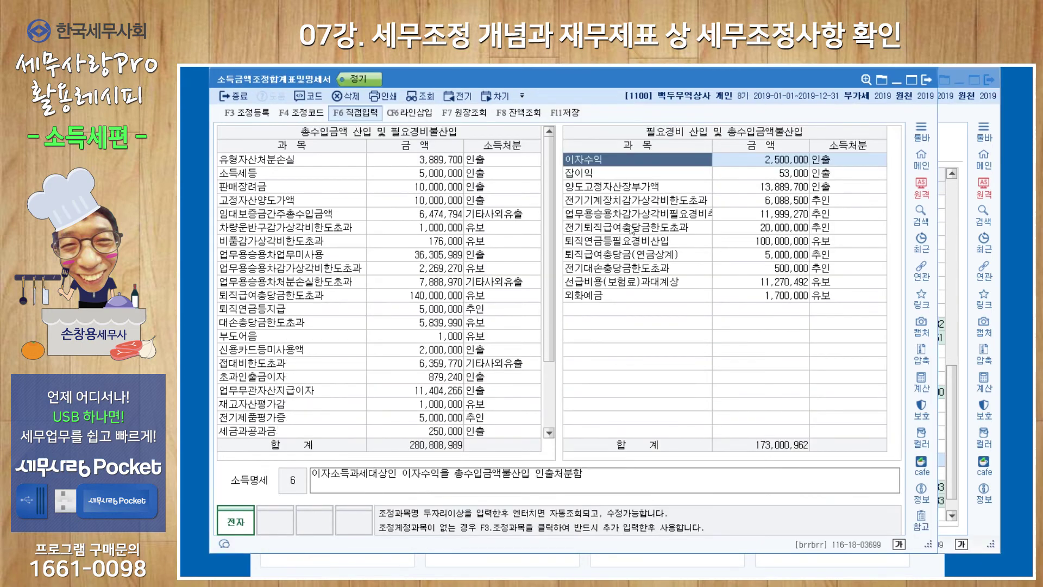
click(625, 187)
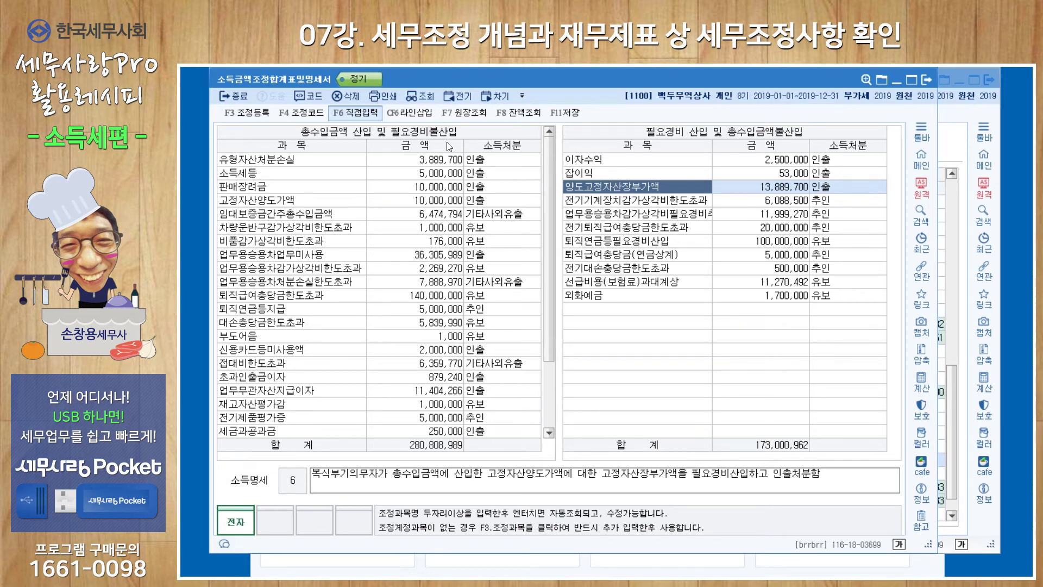
click(269, 162)
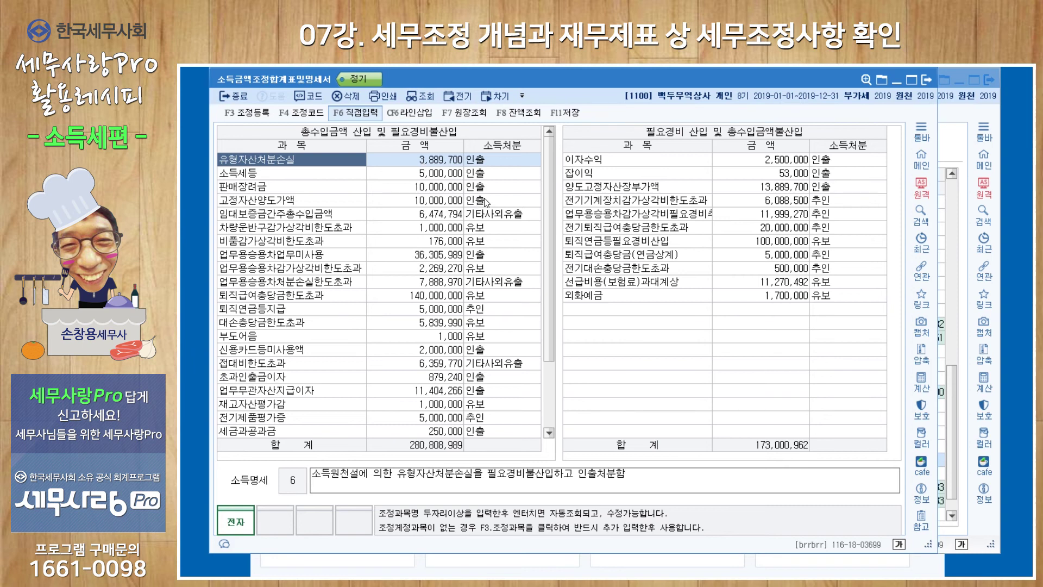
click(649, 174)
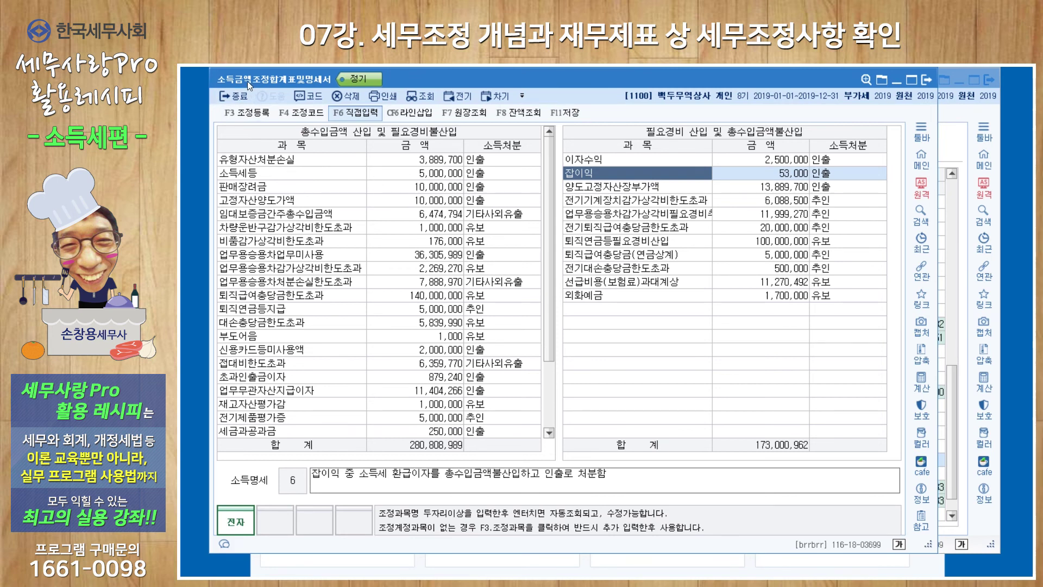
click(925, 79)
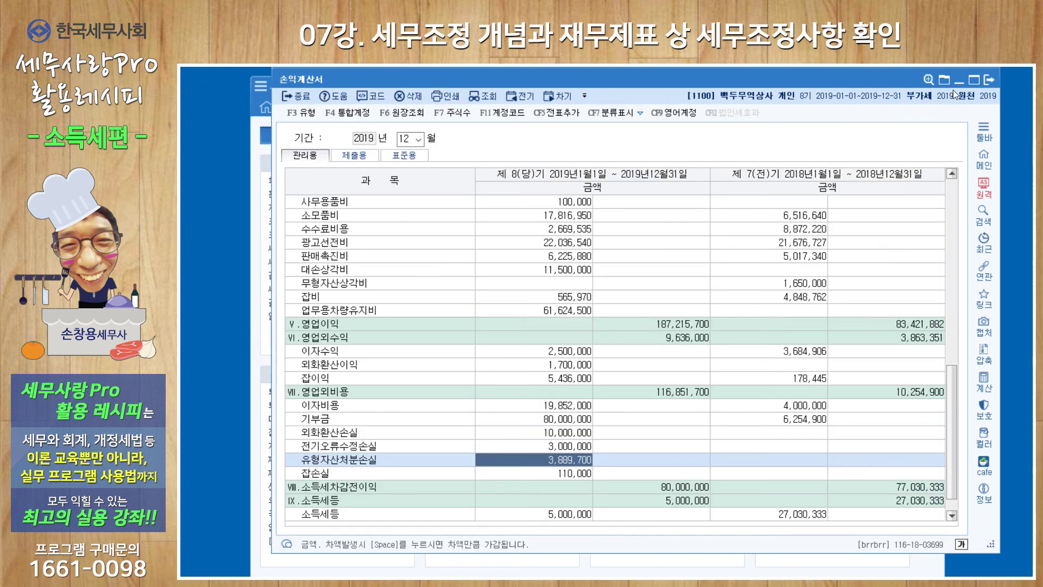
click(987, 80)
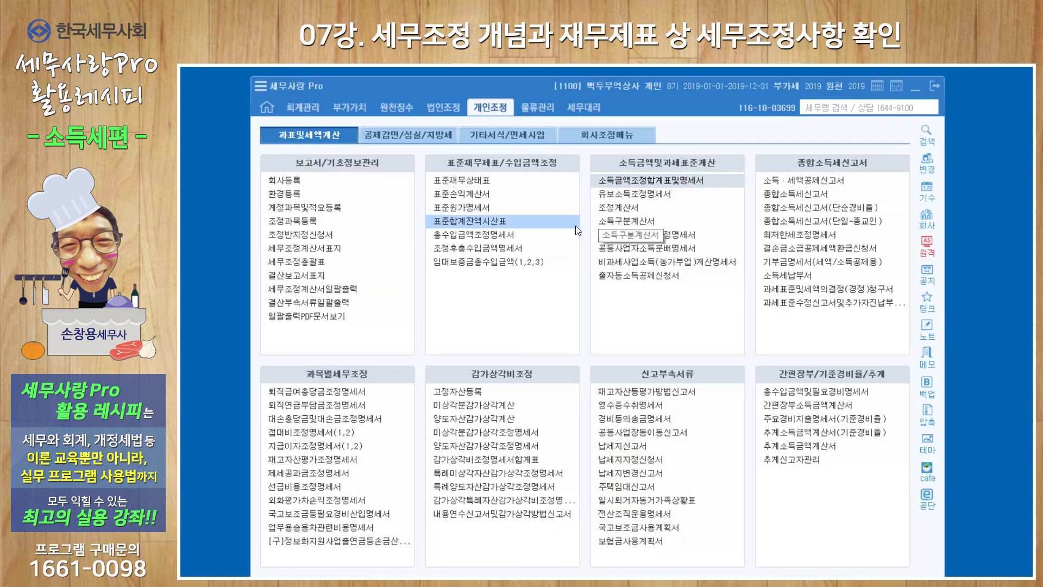
Open 총수입금액조정명세서, view the adjustments registered from it (조정등록), and close the form
click(494, 235)
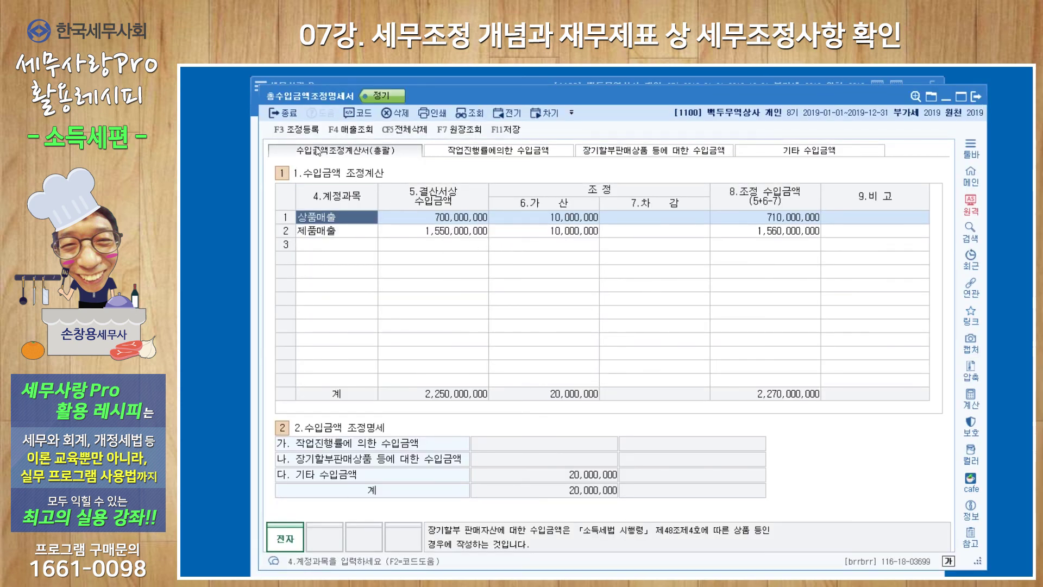
click(305, 133)
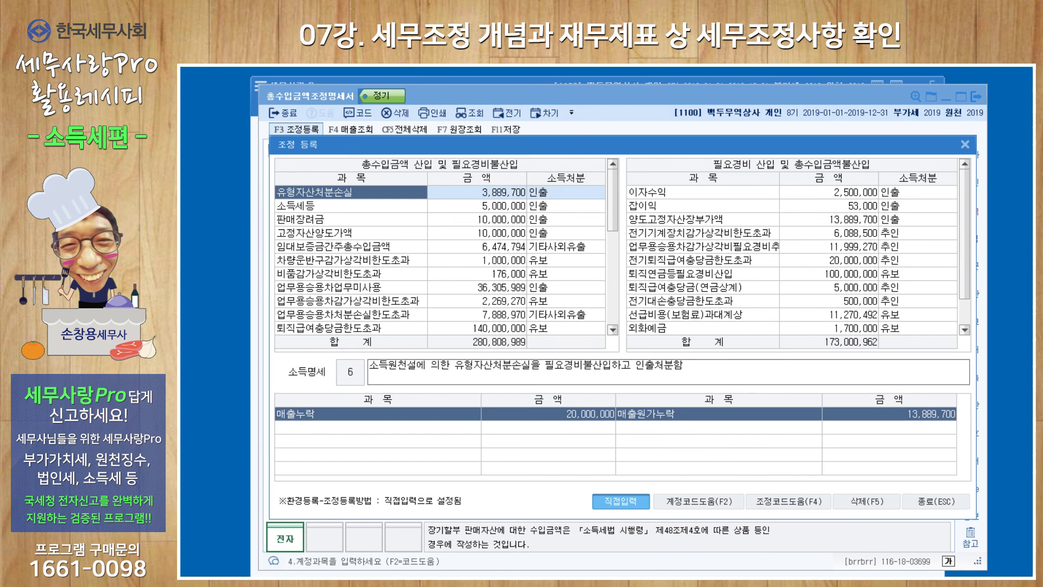
click(961, 147)
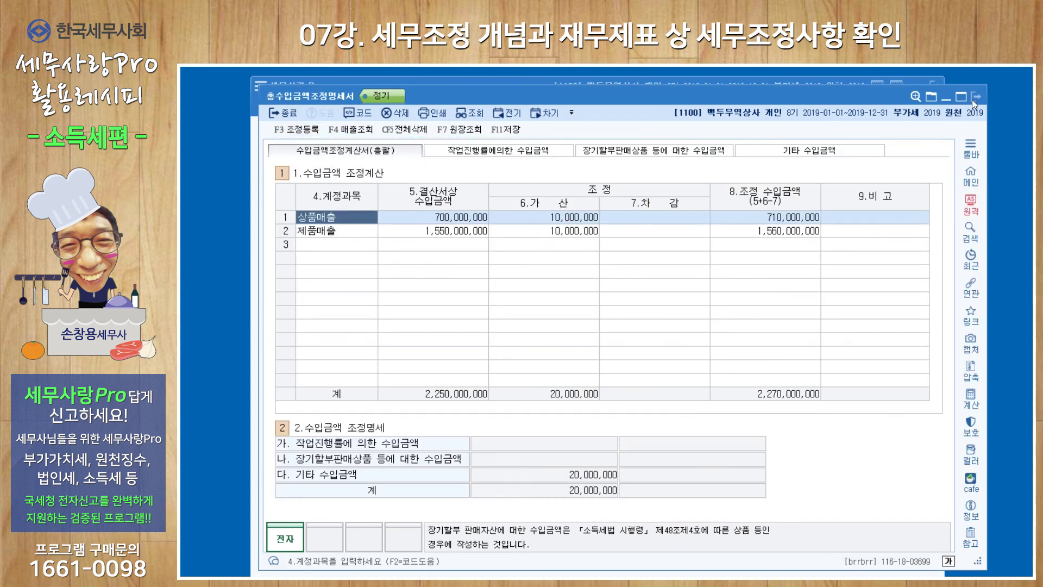
click(973, 98)
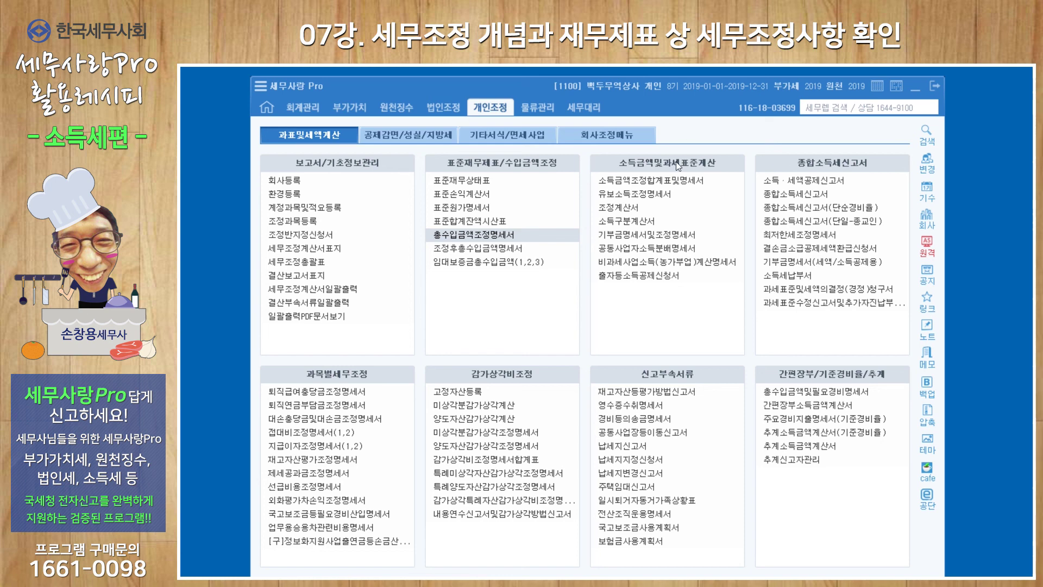
Reopen 소득금액조정합계표및명세서 and move its window so the whole form is visible
click(674, 181)
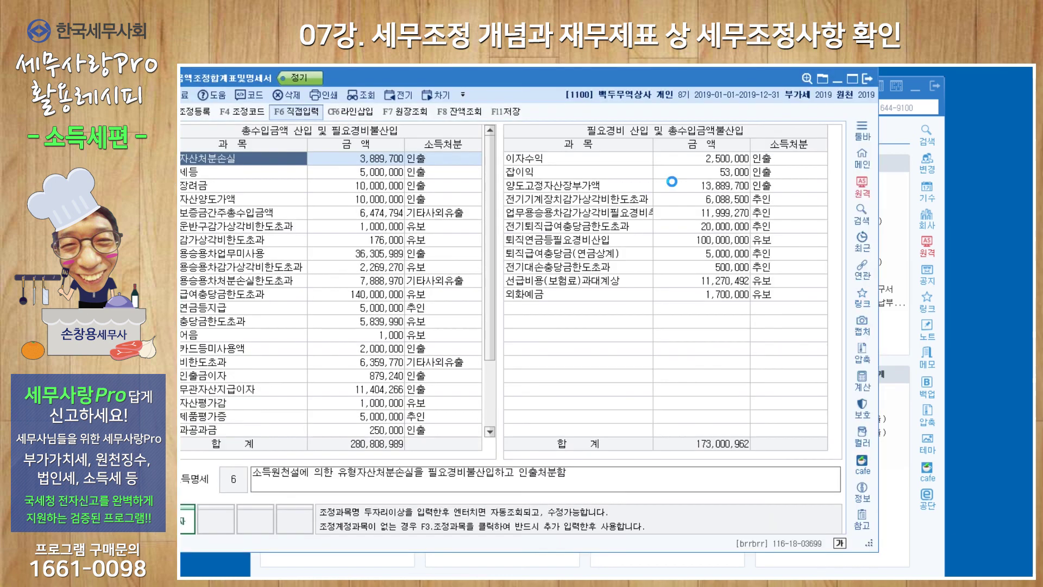
drag(553, 81, 606, 87)
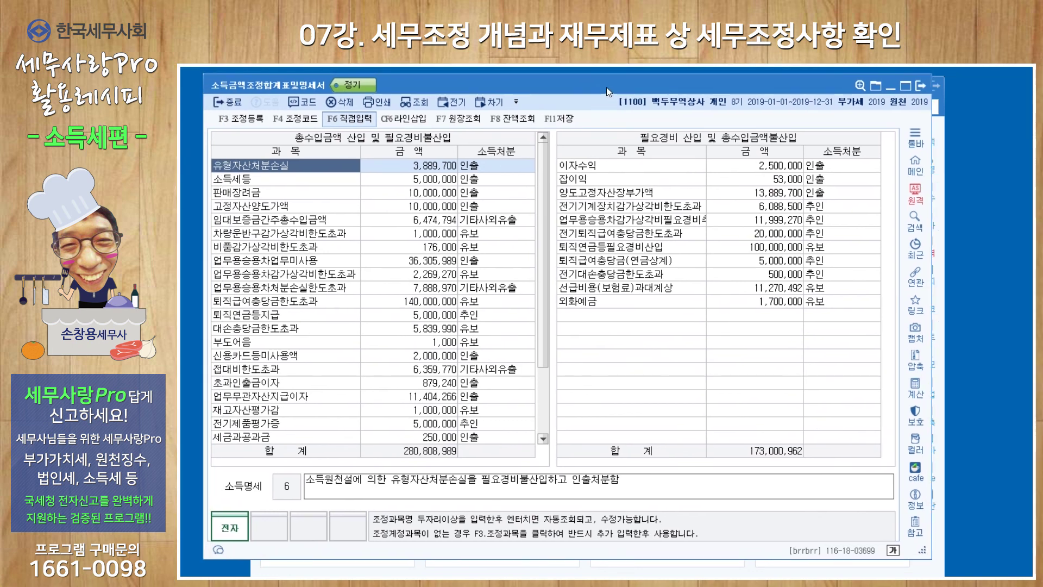